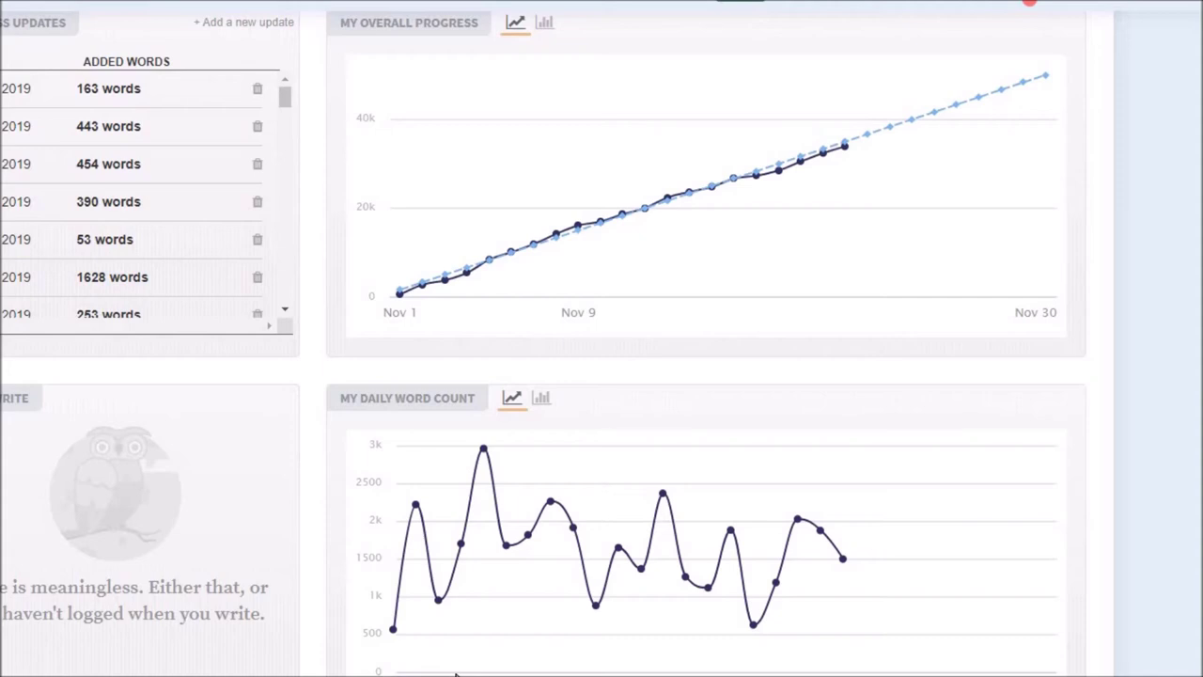
- Bring up the chapter library showing numbered cards like '43. Doom Moon 3 - Conclusion'
{"action": "mouse_move", "coordinate": [857, 583]}
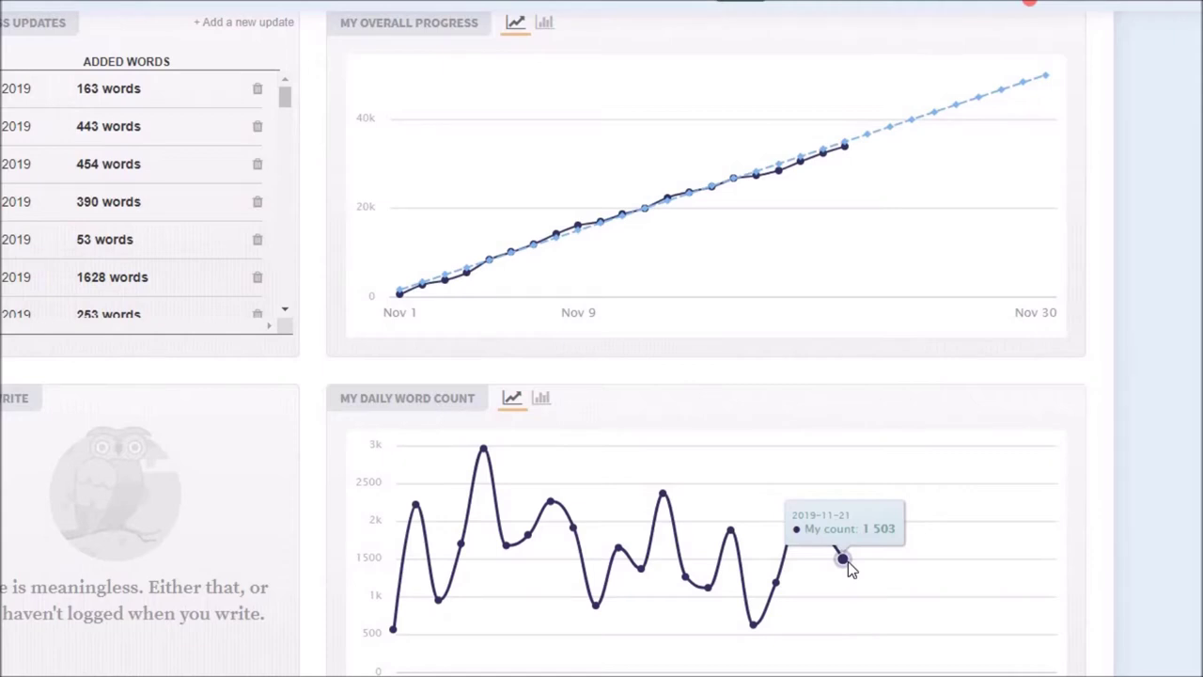
{"action": "mouse_move", "coordinate": [849, 146]}
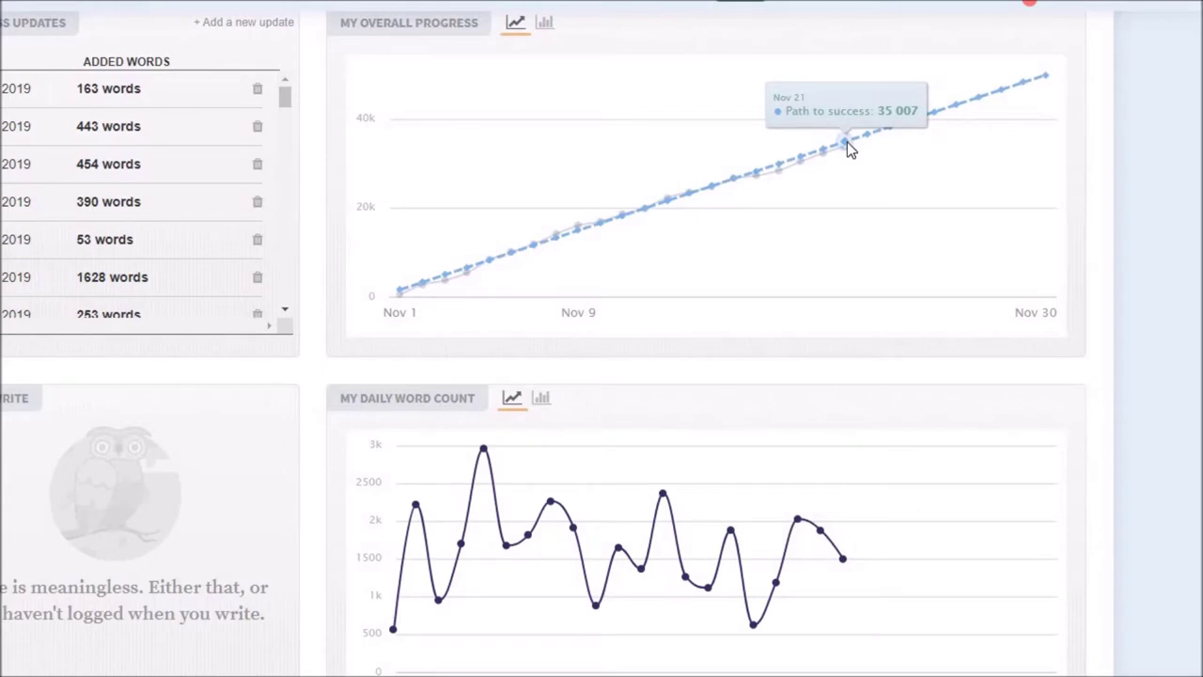
{"action": "mouse_move", "coordinate": [842, 555]}
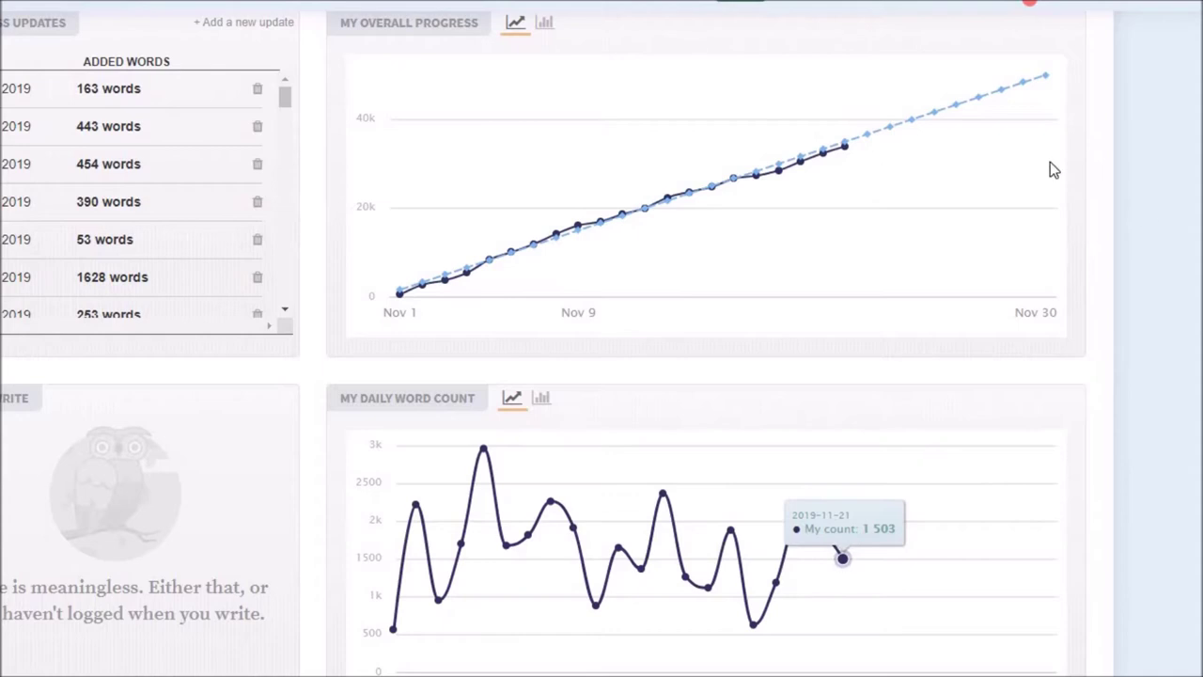
{"action": "mouse_move", "coordinate": [1048, 167]}
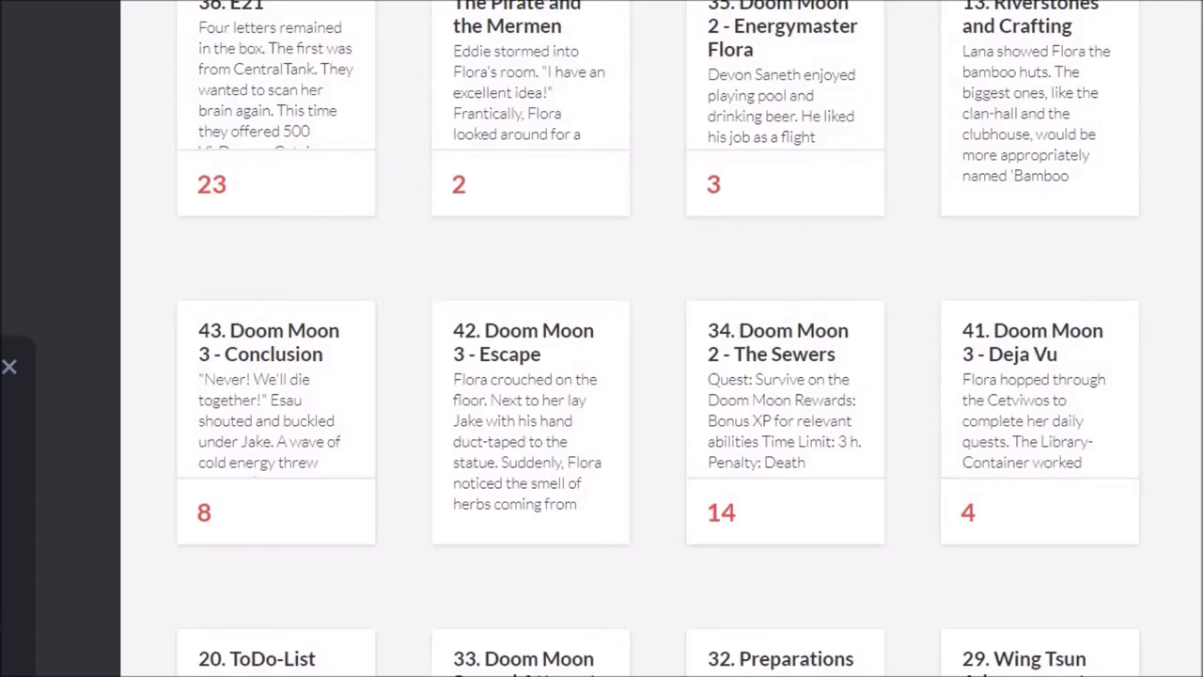
- Scroll through the Today, Yesterday and Earlier chapter cards, then return to the stats page listing 1764 words
{"action": "scroll", "coordinate": [658, 339], "scroll_direction": "up", "scroll_amount": 3}
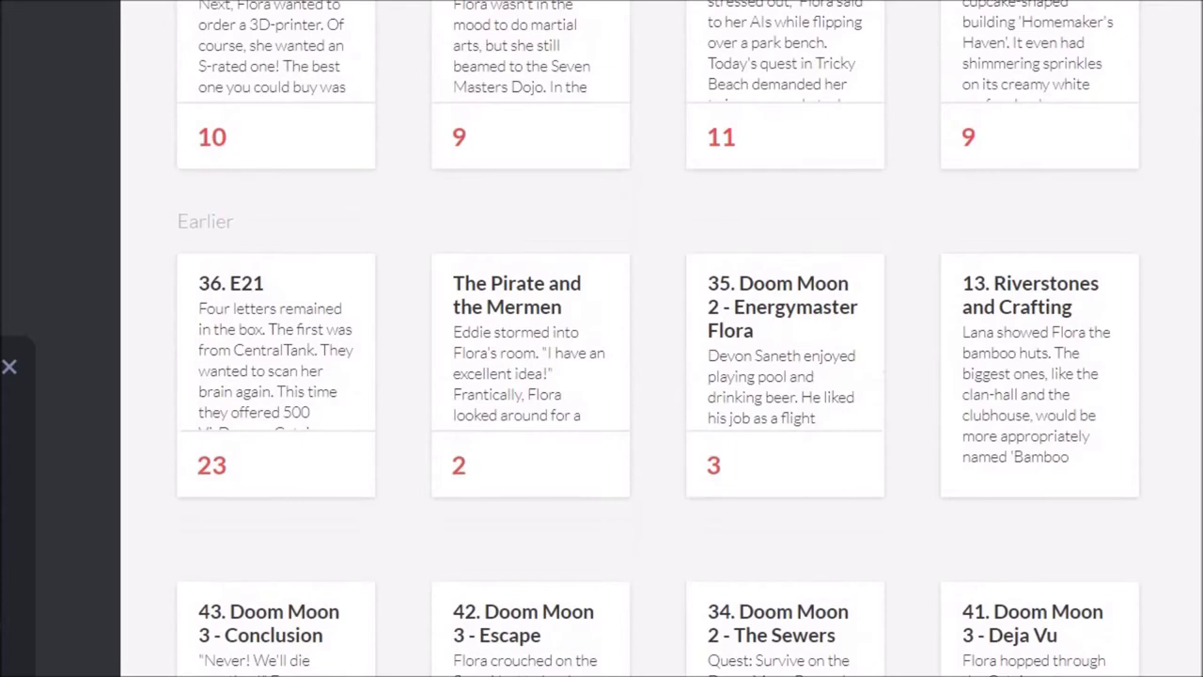
{"action": "scroll", "coordinate": [657, 339], "scroll_direction": "up", "scroll_amount": 5}
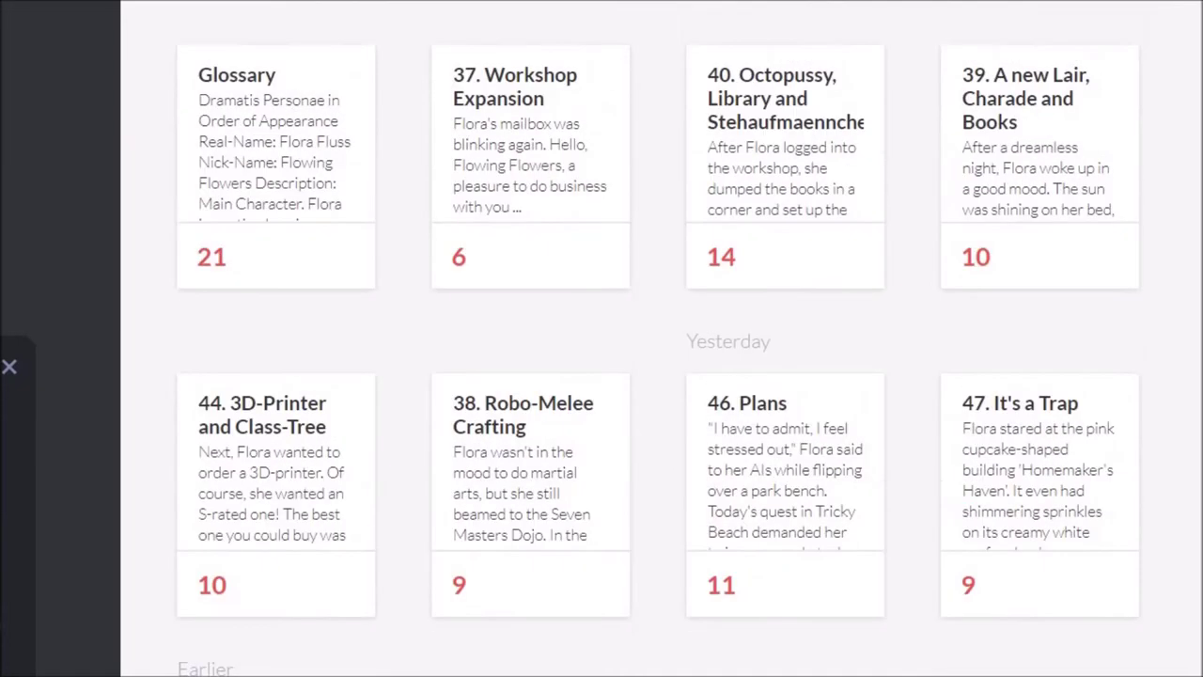
{"action": "scroll", "coordinate": [658, 338], "scroll_direction": "up", "scroll_amount": 4}
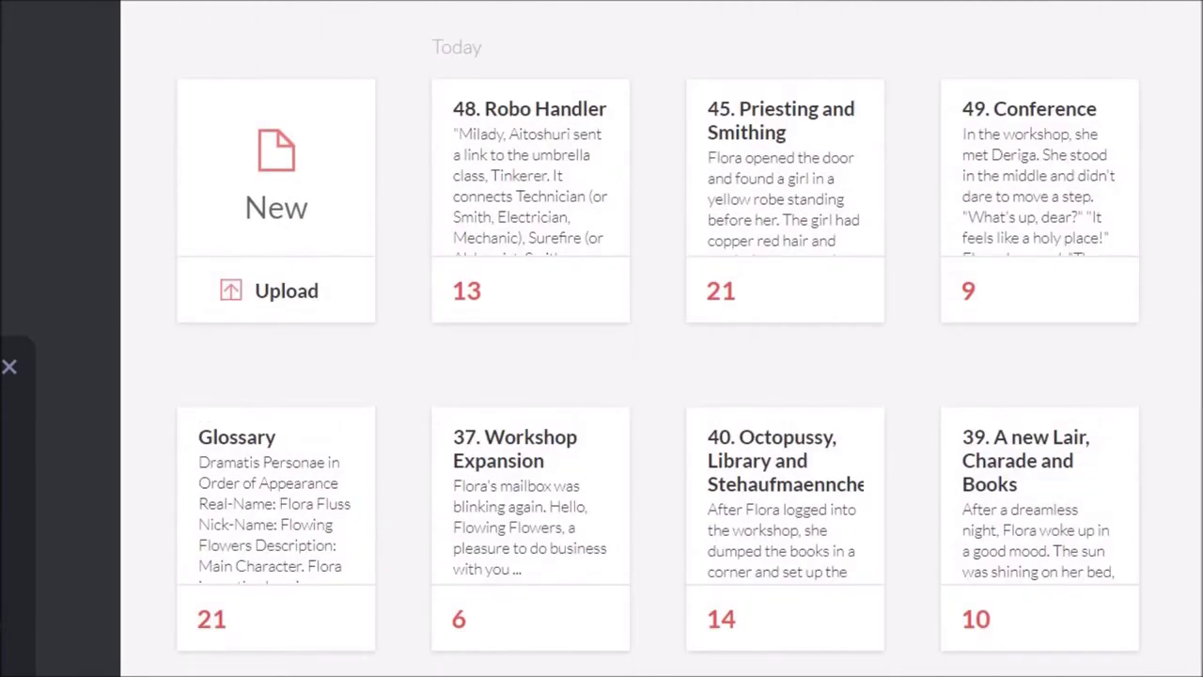
{"action": "scroll", "coordinate": [657, 338], "scroll_direction": "down", "scroll_amount": 1}
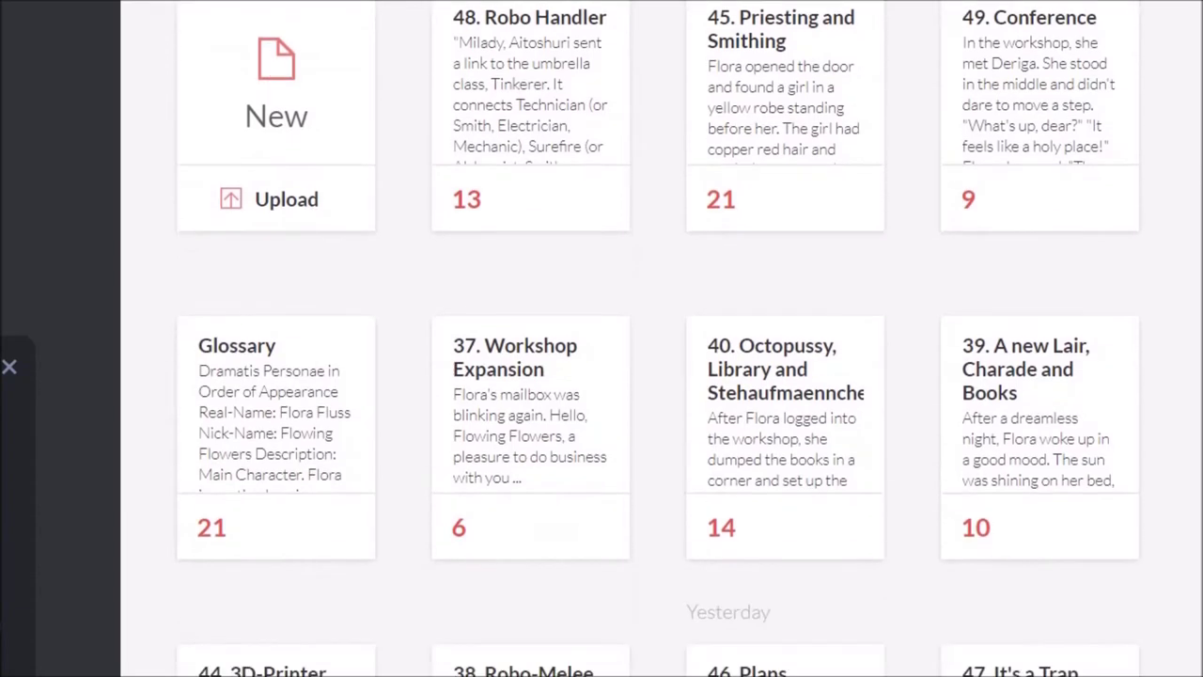
{"action": "scroll", "coordinate": [658, 338], "scroll_direction": "up", "scroll_amount": 1}
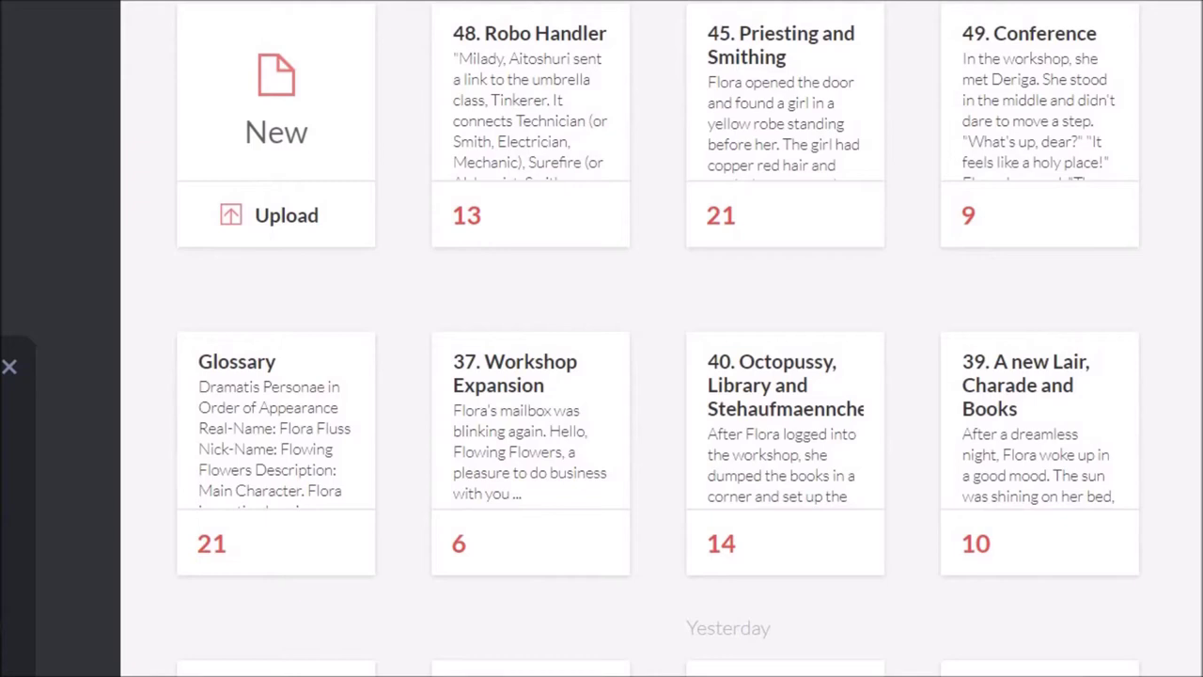
{"action": "scroll", "coordinate": [657, 338], "scroll_direction": "down", "scroll_amount": 5}
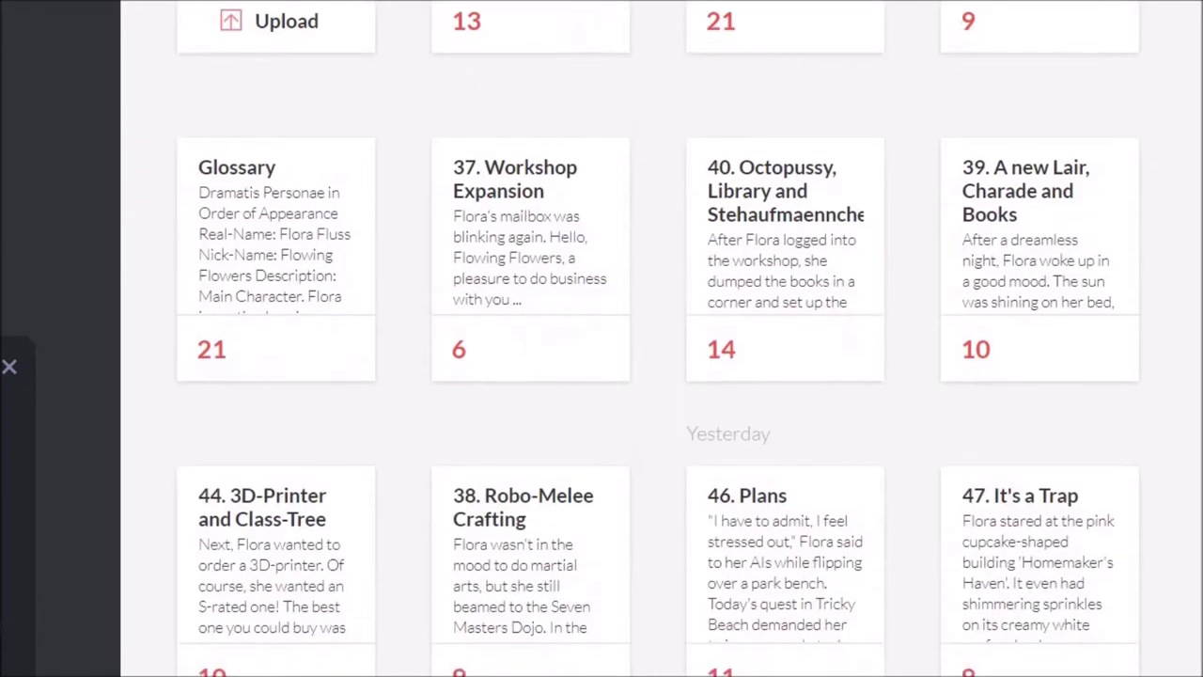
{"action": "scroll", "coordinate": [658, 338], "scroll_direction": "up", "scroll_amount": 4}
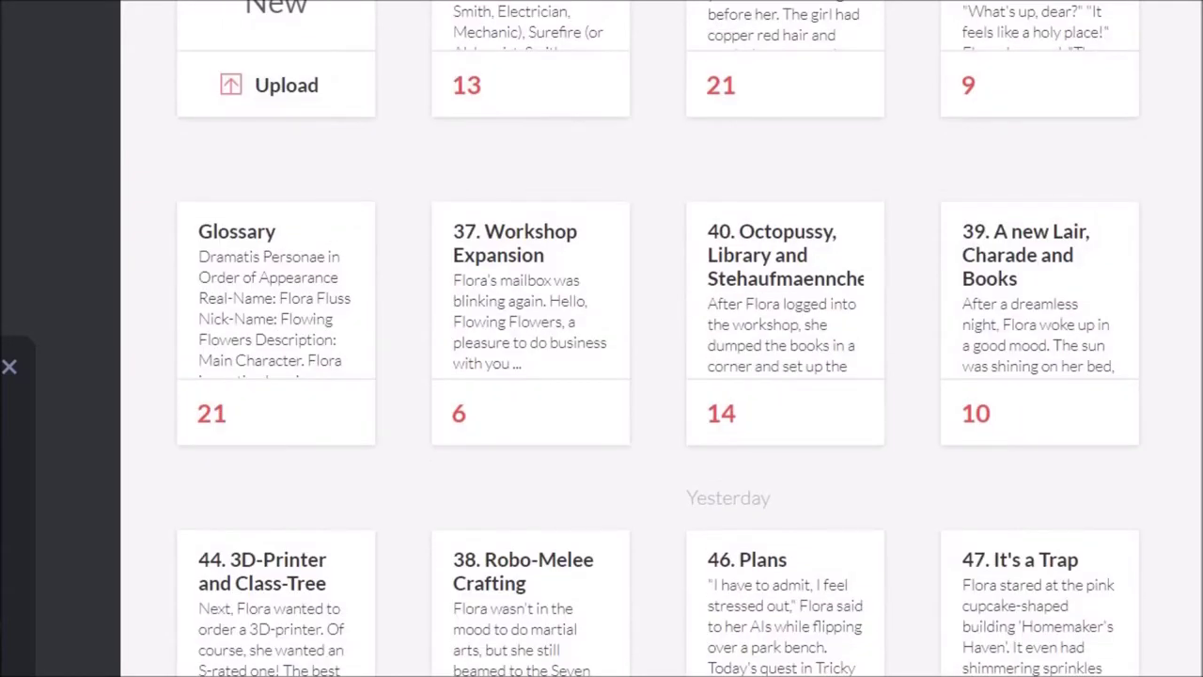
{"action": "scroll", "coordinate": [658, 338], "scroll_direction": "up", "scroll_amount": 2}
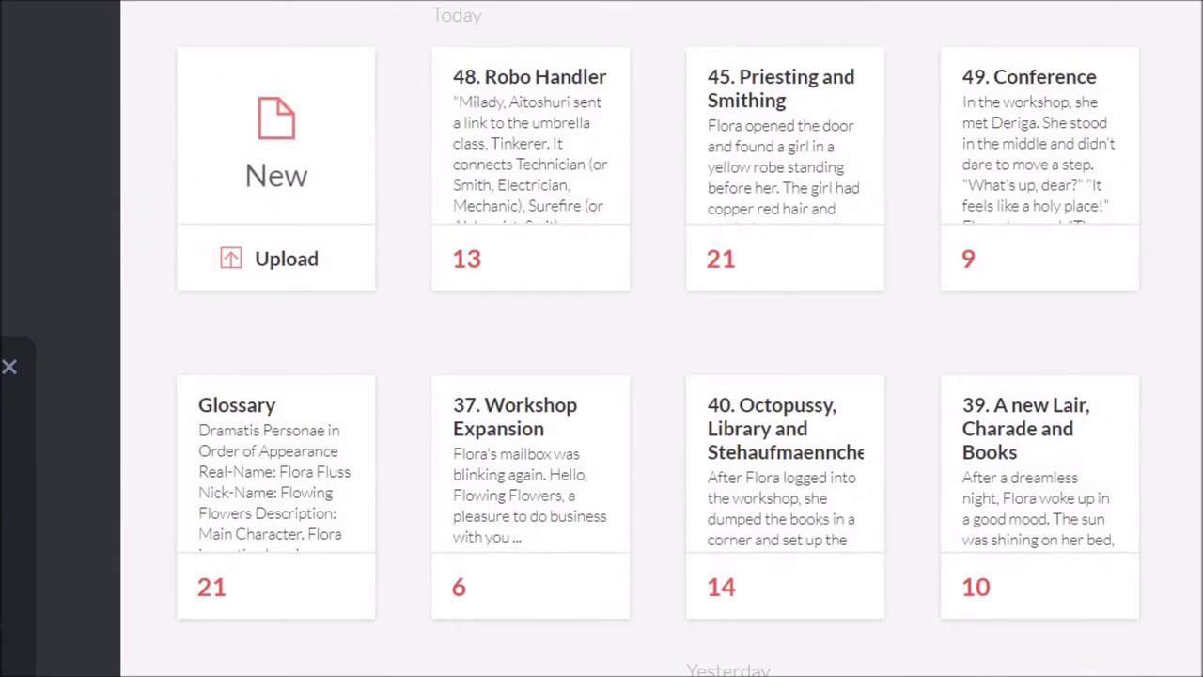
{"action": "scroll", "coordinate": [658, 338], "scroll_direction": "down", "scroll_amount": 3}
{"action": "scroll", "coordinate": [658, 338], "scroll_direction": "up", "scroll_amount": 4}
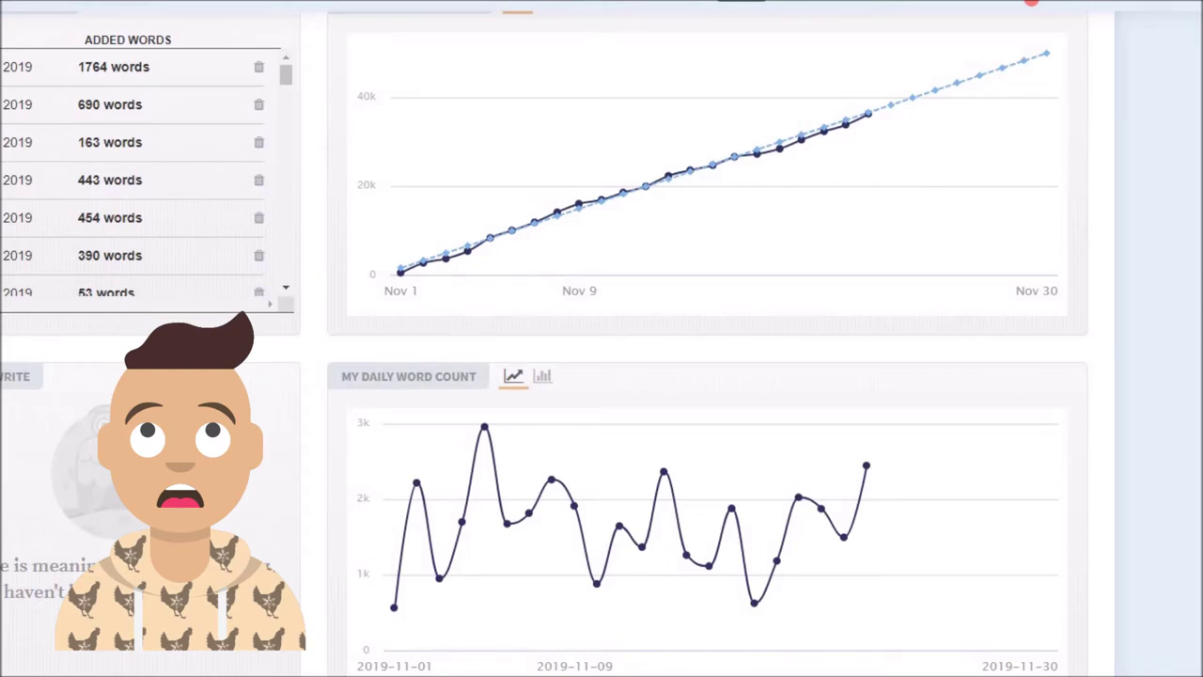
- Read the latest chart point counts, then bring up the character stats spreadsheet in LibreOffice Calc
{"action": "mouse_move", "coordinate": [865, 465]}
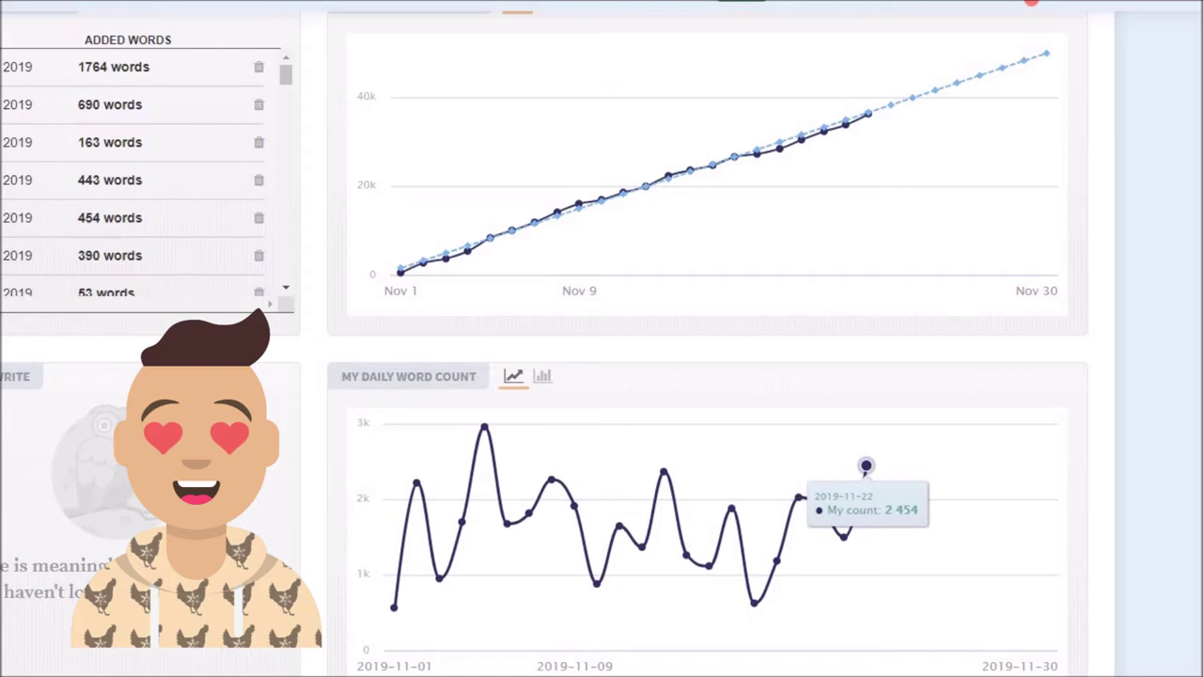
{"action": "mouse_move", "coordinate": [867, 113]}
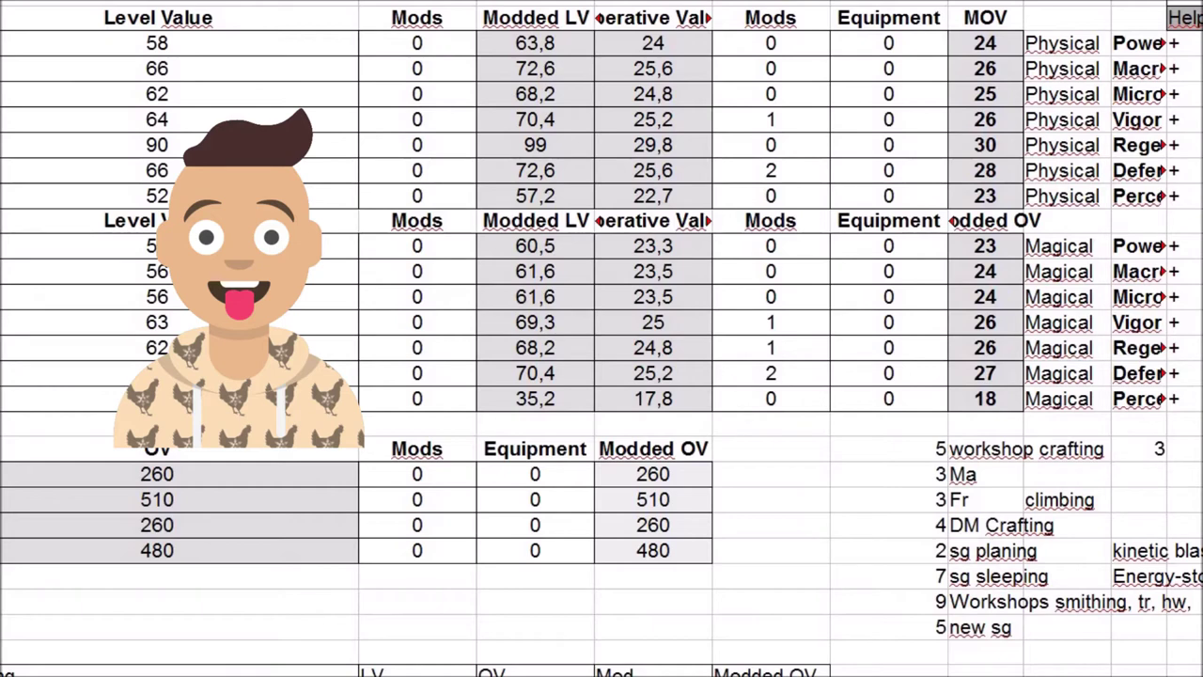
{"action": "scroll", "coordinate": [602, 338], "scroll_direction": "down", "scroll_amount": 6}
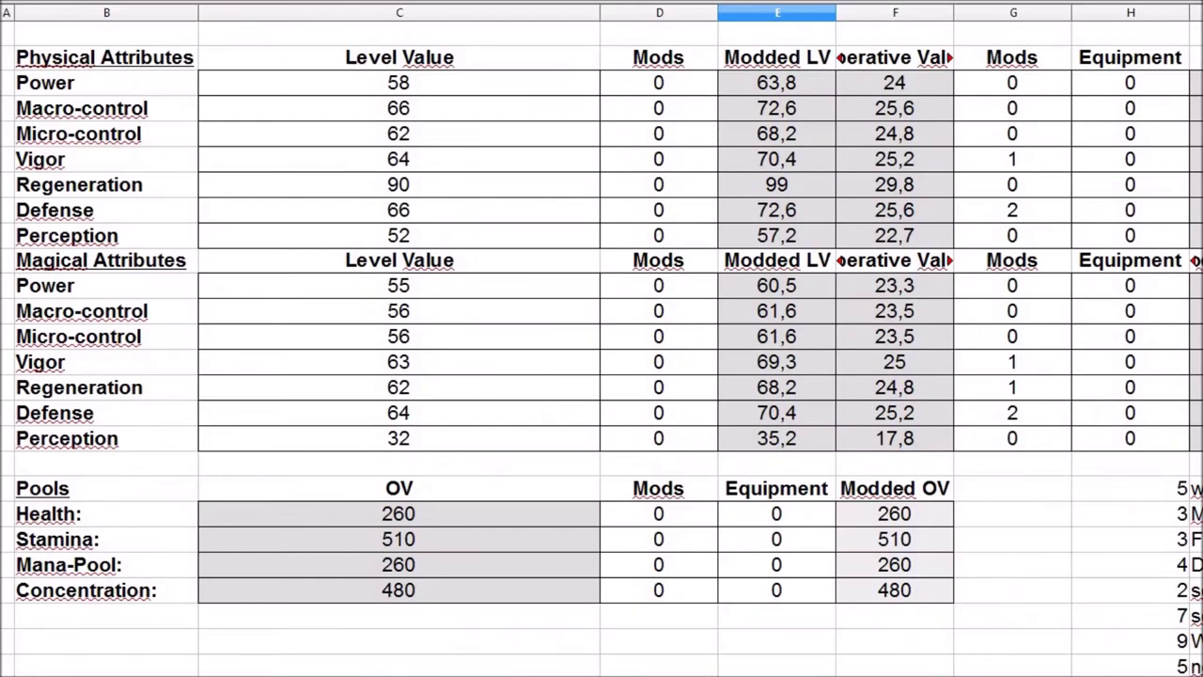
{"action": "scroll", "coordinate": [602, 348], "scroll_direction": "down", "scroll_amount": 8}
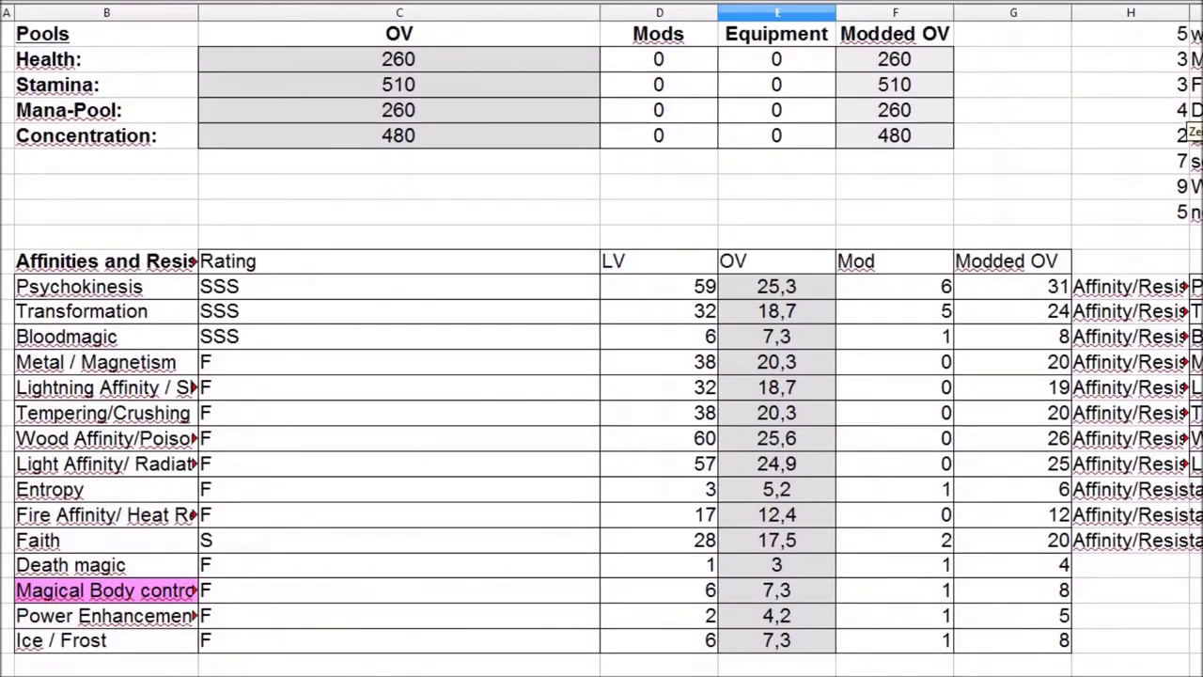
{"action": "scroll", "coordinate": [601, 351], "scroll_direction": "down", "scroll_amount": 10}
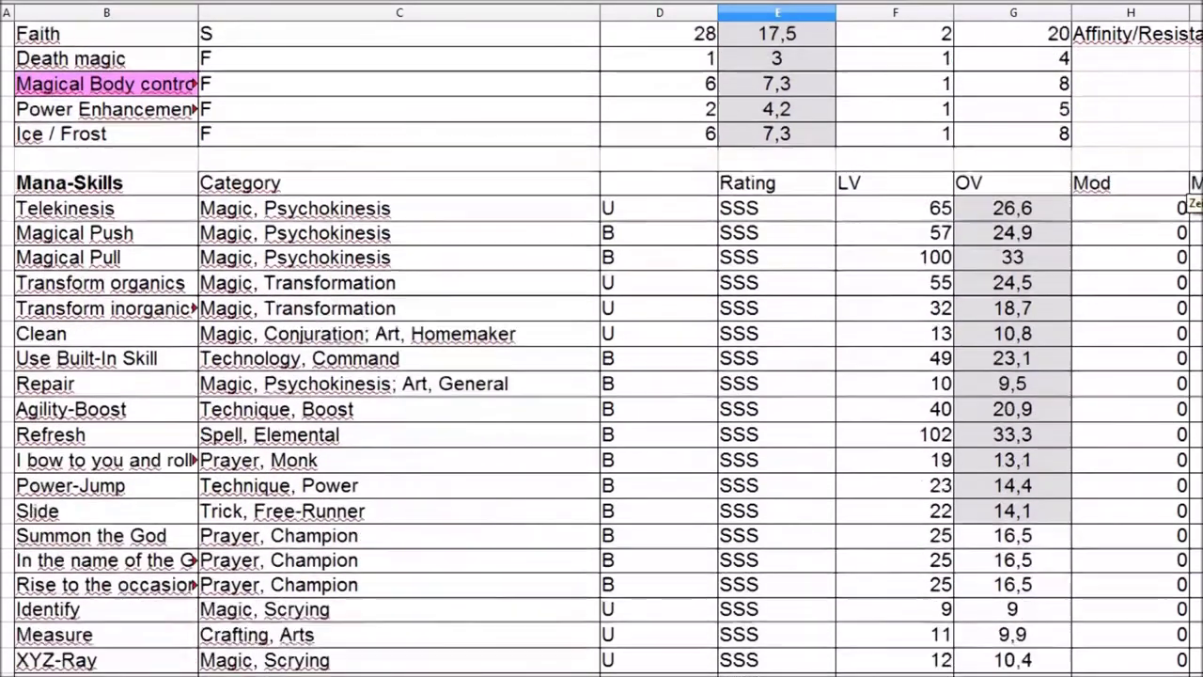
{"action": "scroll", "coordinate": [601, 349], "scroll_direction": "down", "scroll_amount": 16}
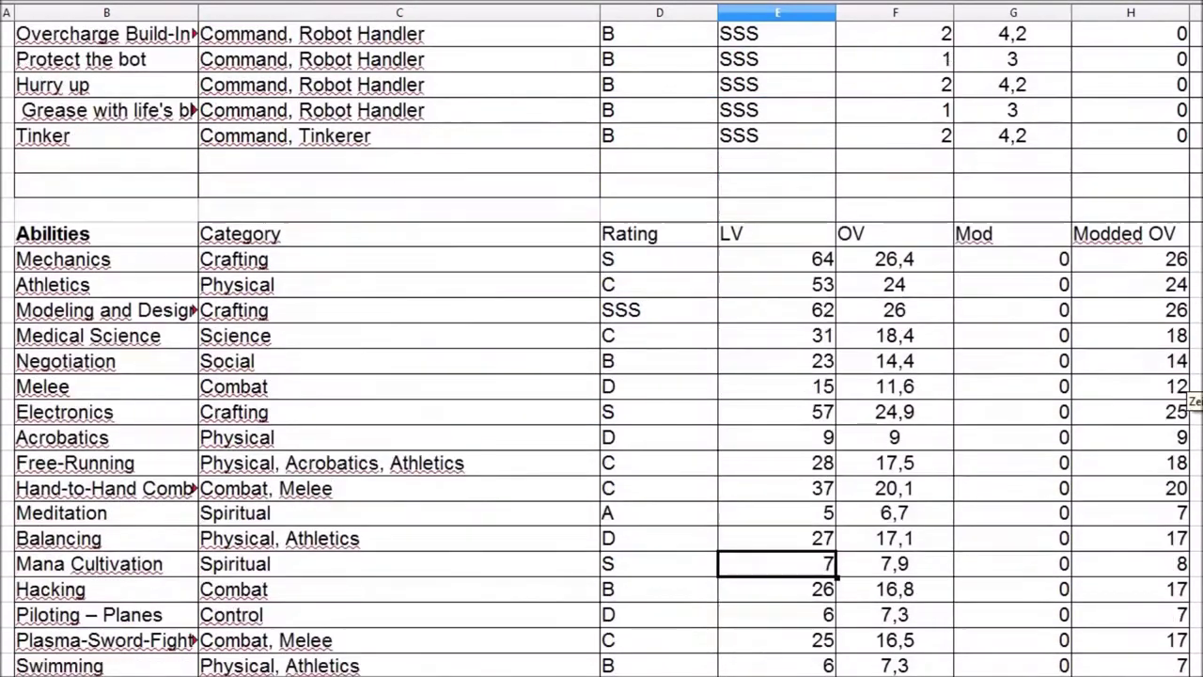
{"action": "scroll", "coordinate": [602, 349], "scroll_direction": "up", "scroll_amount": 2}
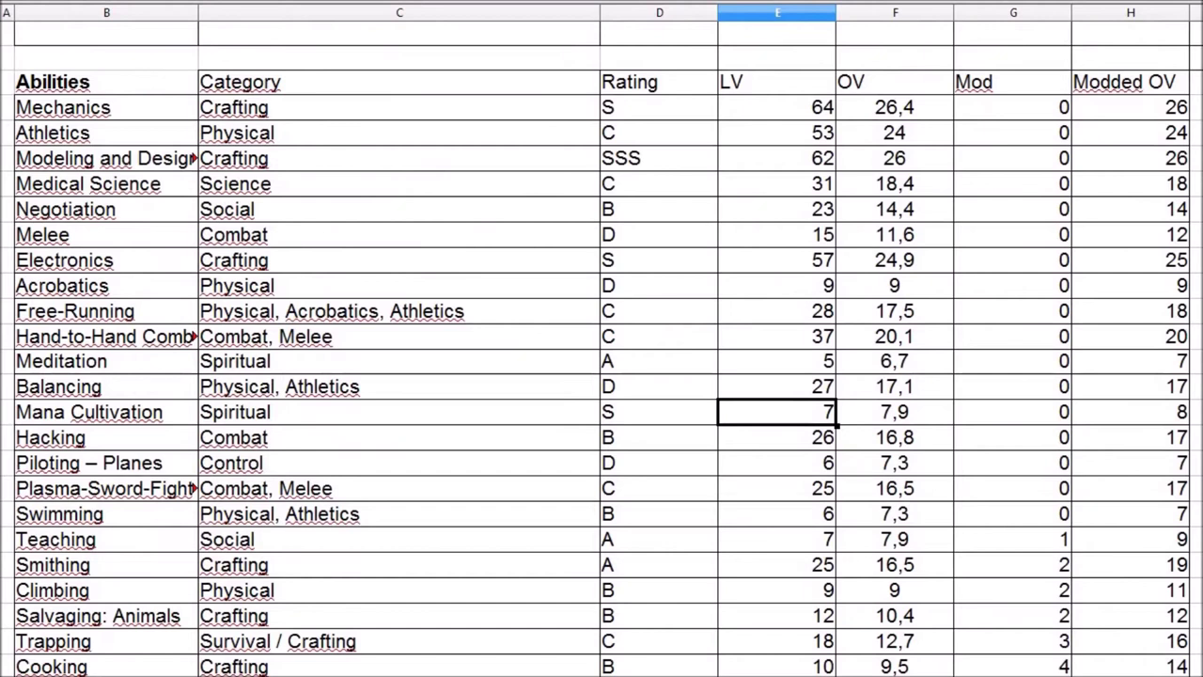
{"action": "scroll", "coordinate": [1184, 413], "scroll_direction": "up", "scroll_amount": 1}
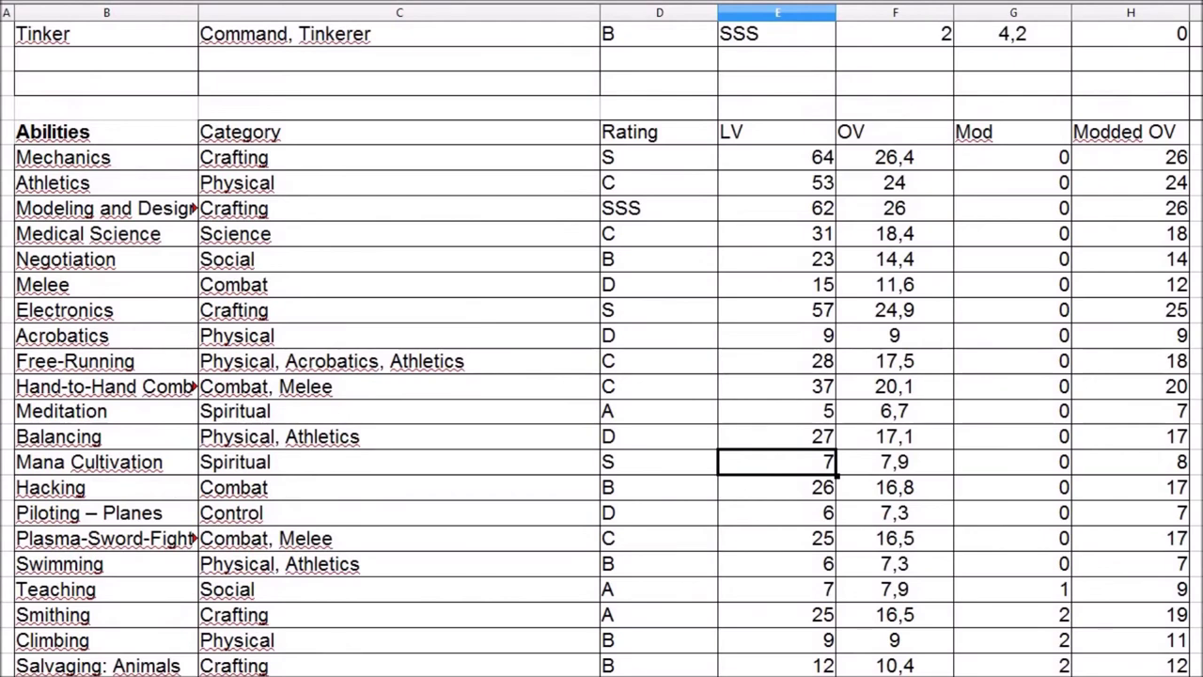
{"action": "scroll", "coordinate": [601, 339], "scroll_direction": "right", "scroll_amount": 3}
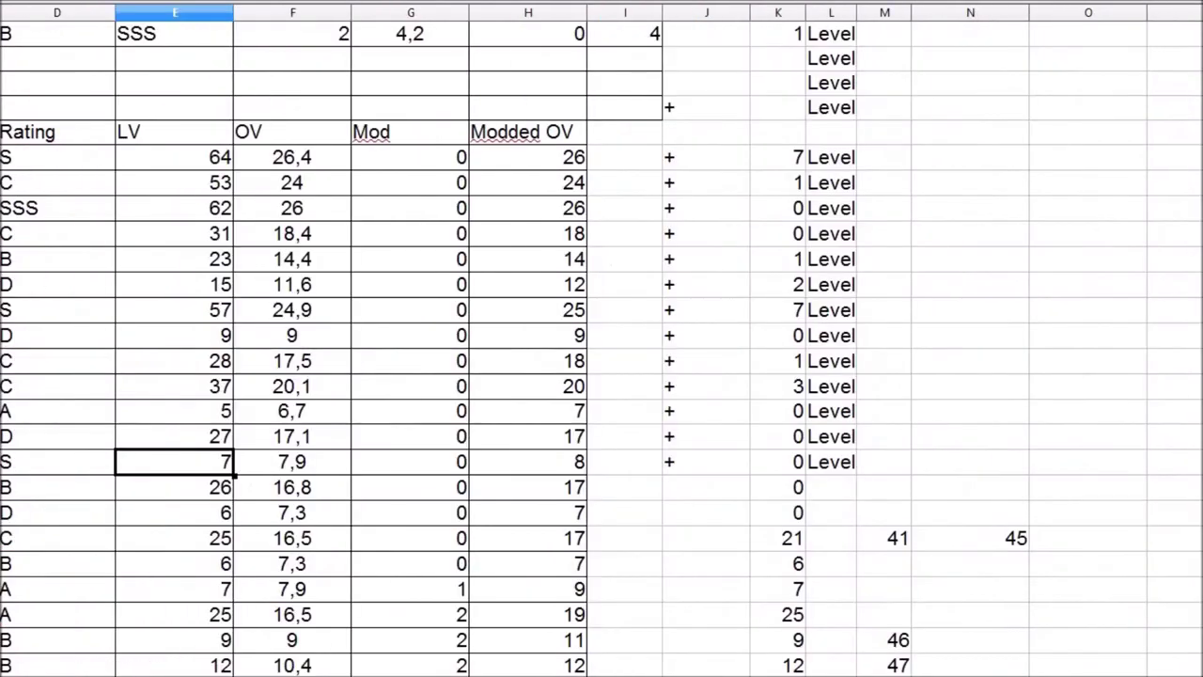
{"action": "scroll", "coordinate": [601, 338], "scroll_direction": "left", "scroll_amount": 1}
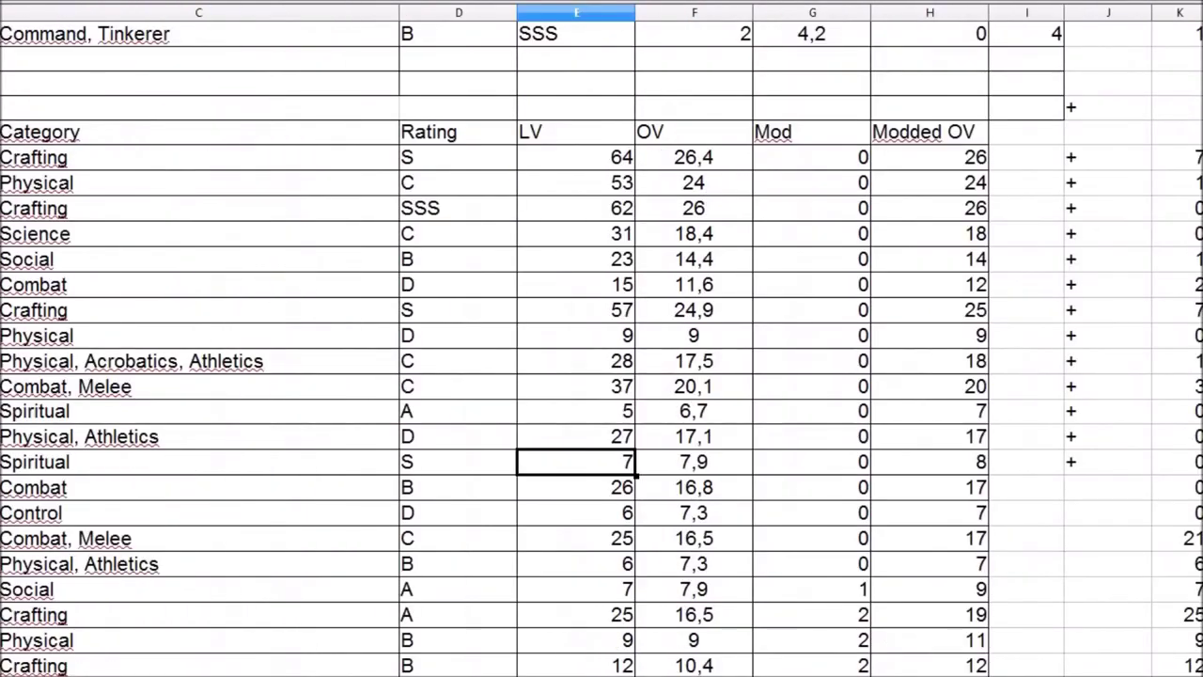
{"action": "scroll", "coordinate": [829, 521], "scroll_direction": "right", "scroll_amount": 1}
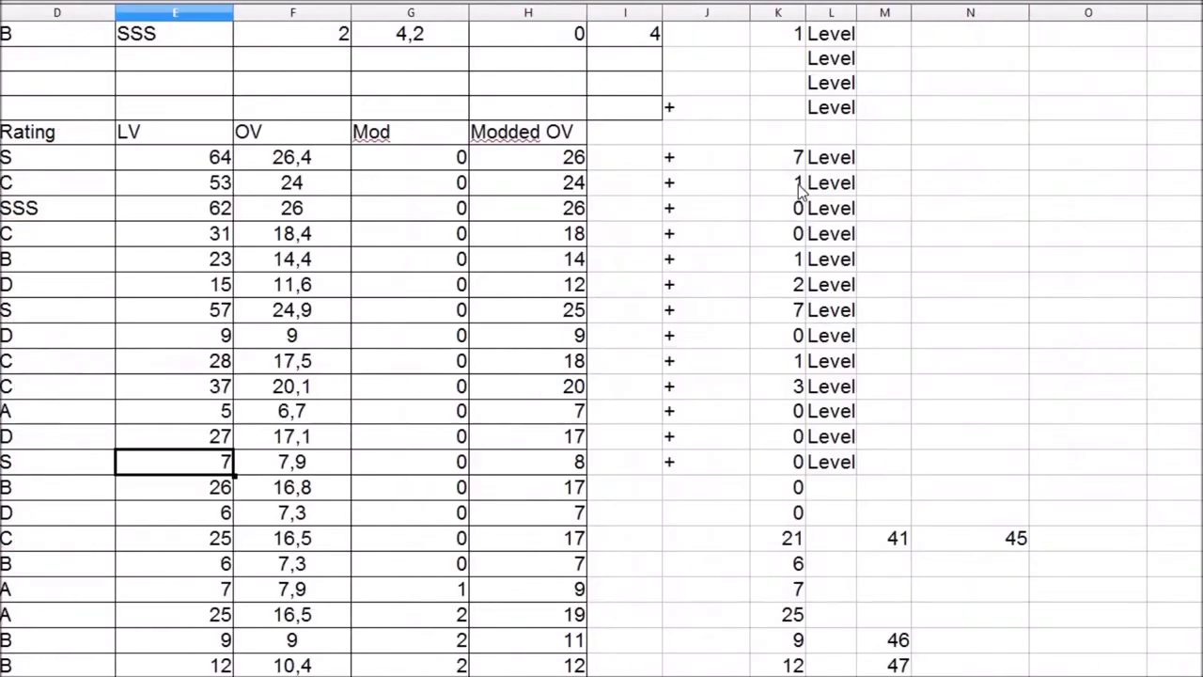
{"action": "left_click", "coordinate": [705, 259]}
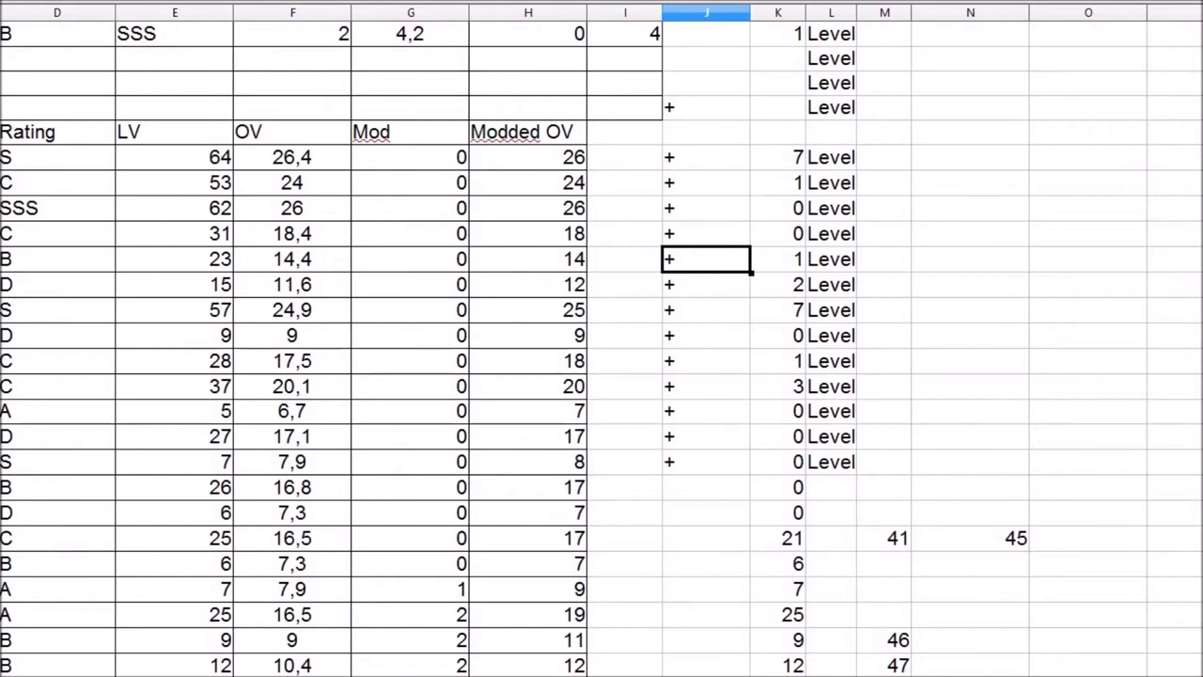
{"action": "scroll", "coordinate": [601, 376], "scroll_direction": "left", "scroll_amount": 3}
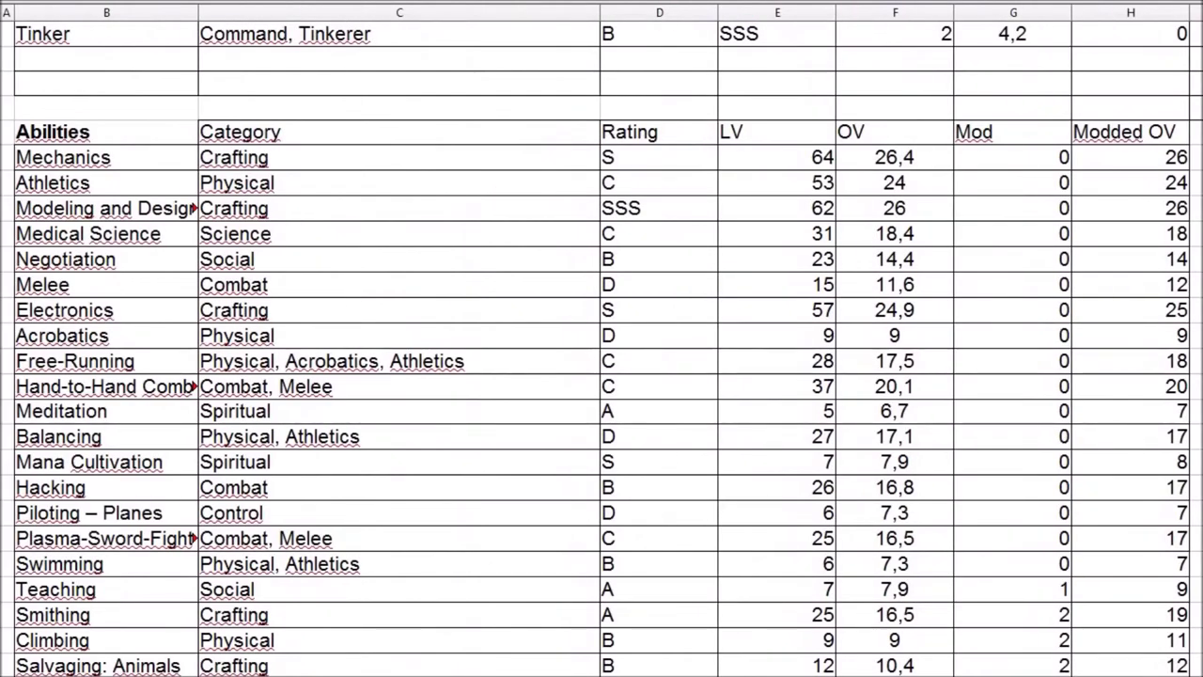
{"action": "scroll", "coordinate": [602, 338], "scroll_direction": "up", "scroll_amount": 5}
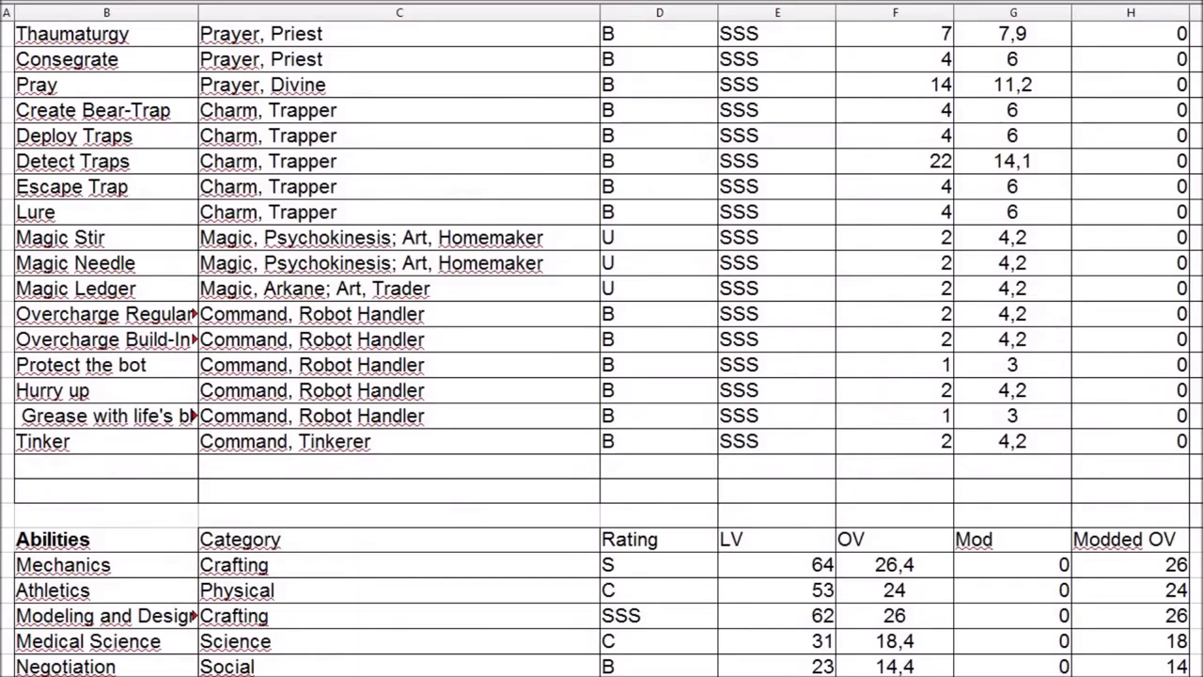
{"action": "scroll", "coordinate": [601, 339], "scroll_direction": "up", "scroll_amount": 20}
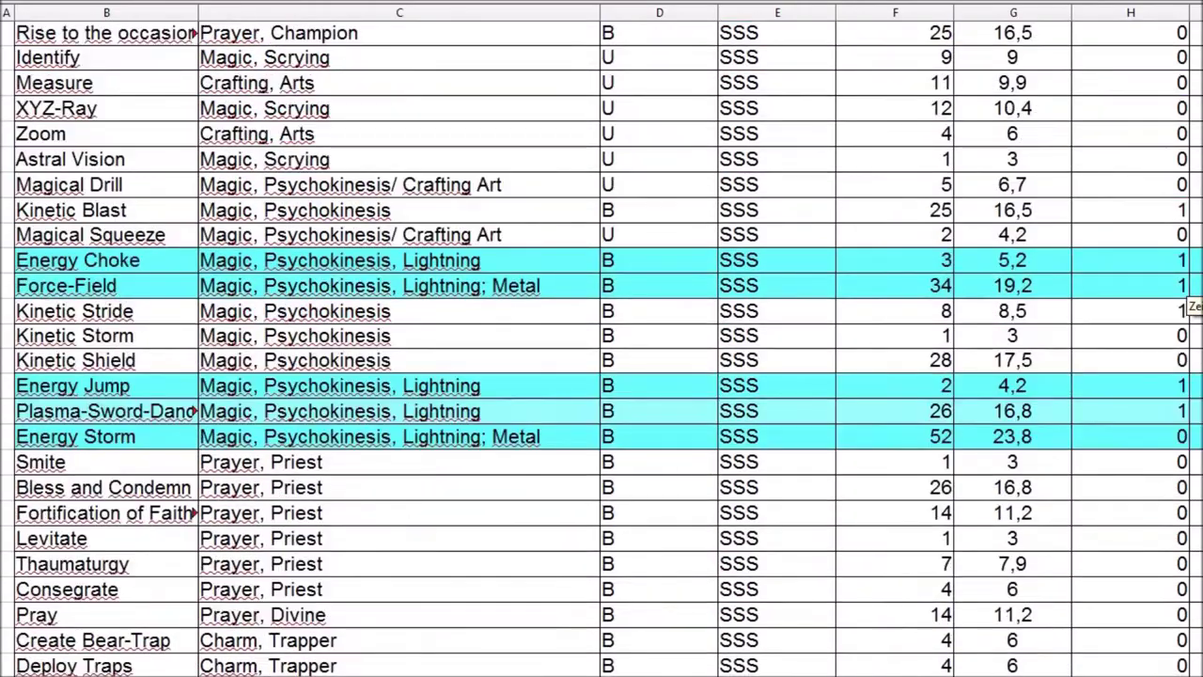
{"action": "scroll", "coordinate": [602, 339], "scroll_direction": "up", "scroll_amount": 4}
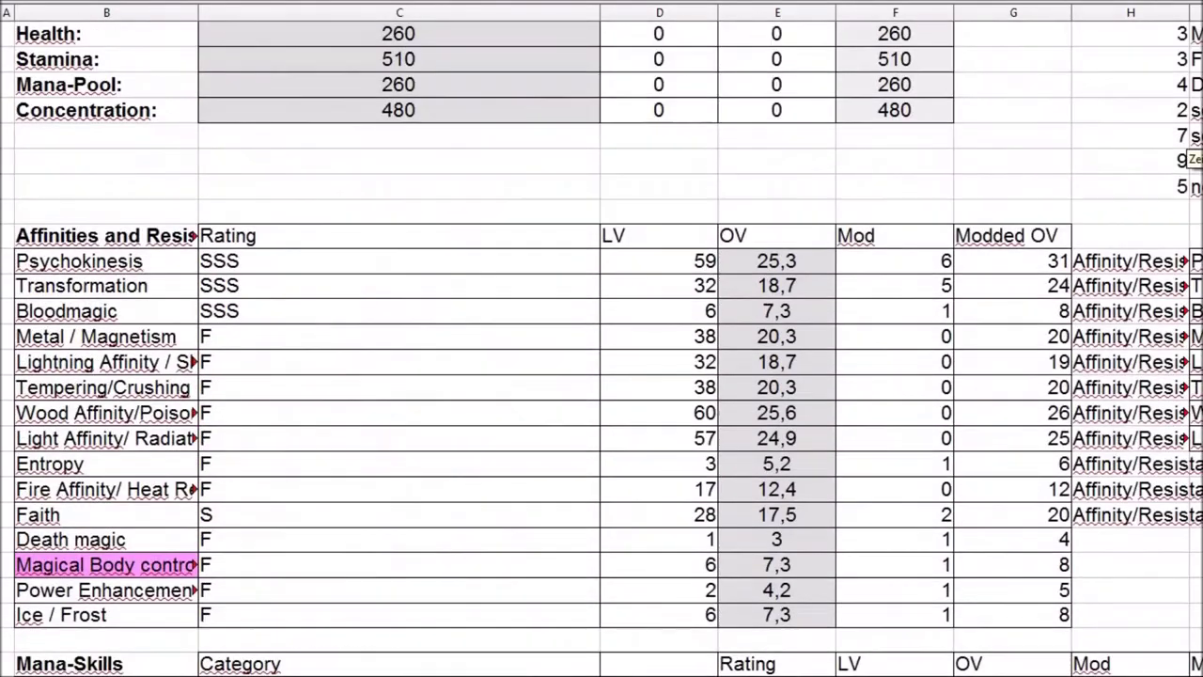
{"action": "scroll", "coordinate": [601, 339], "scroll_direction": "up", "scroll_amount": 7}
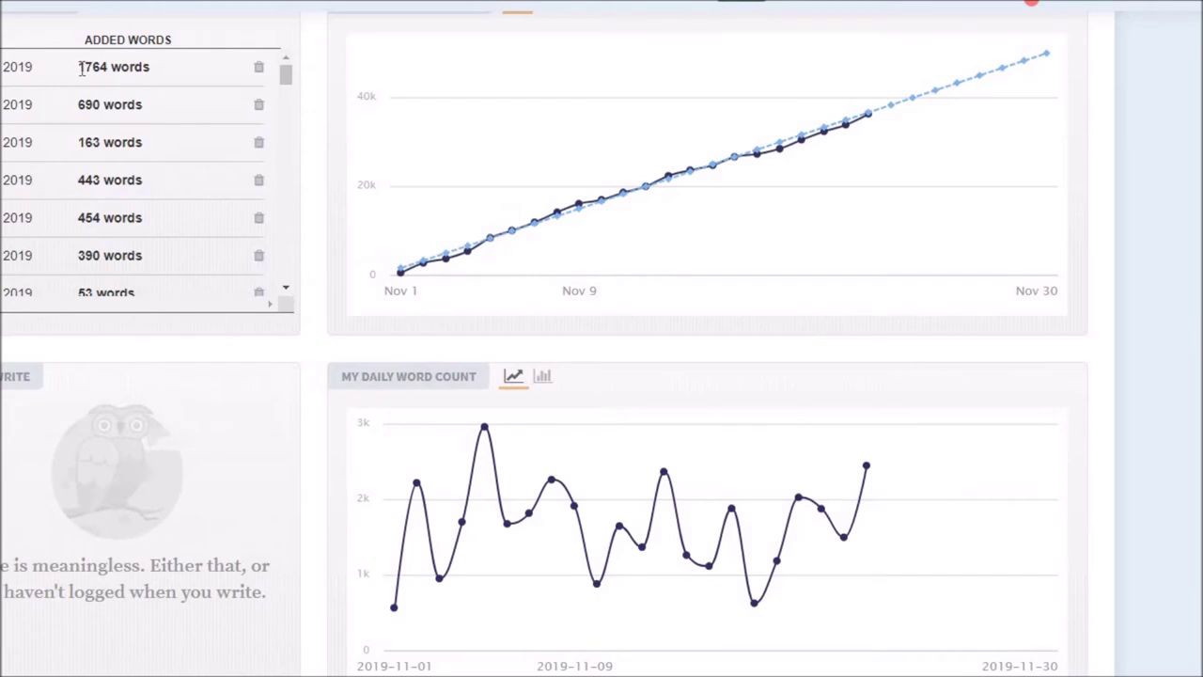
{"action": "left_click_drag", "start_coordinate": [81, 68], "coordinate": [94, 74]}
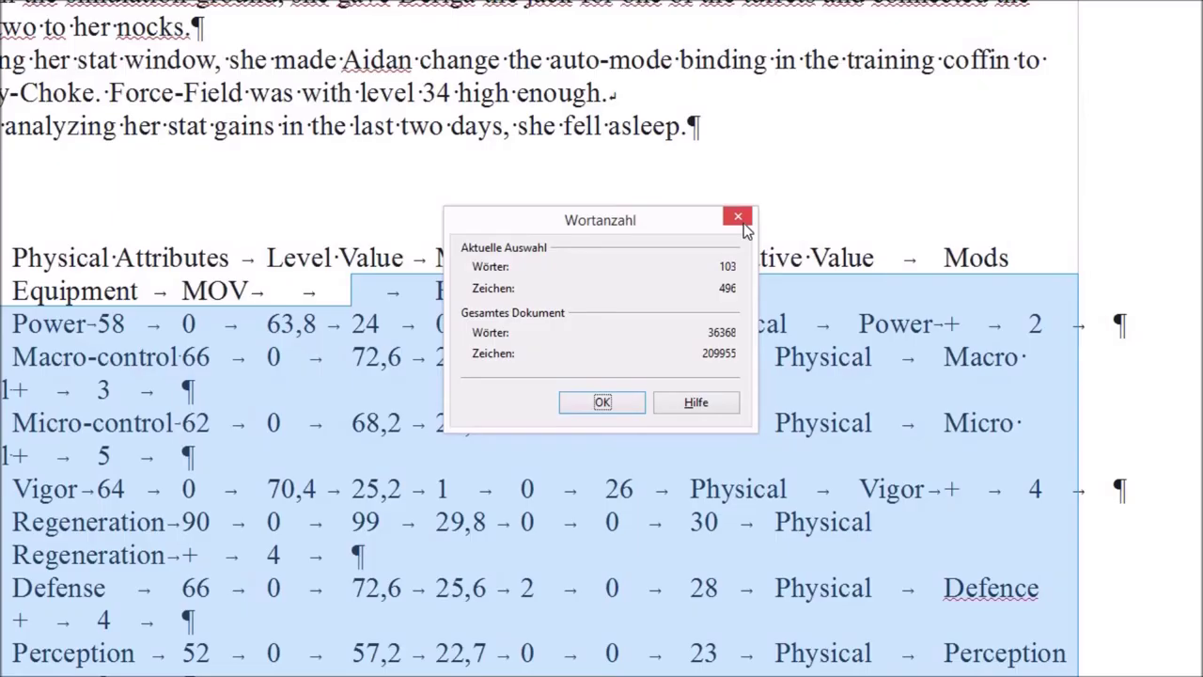
- Dismiss the Wortanzahl word-count summary and clear the current text selection
{"action": "left_click", "coordinate": [743, 222]}
{"action": "key", "text": "Left"}
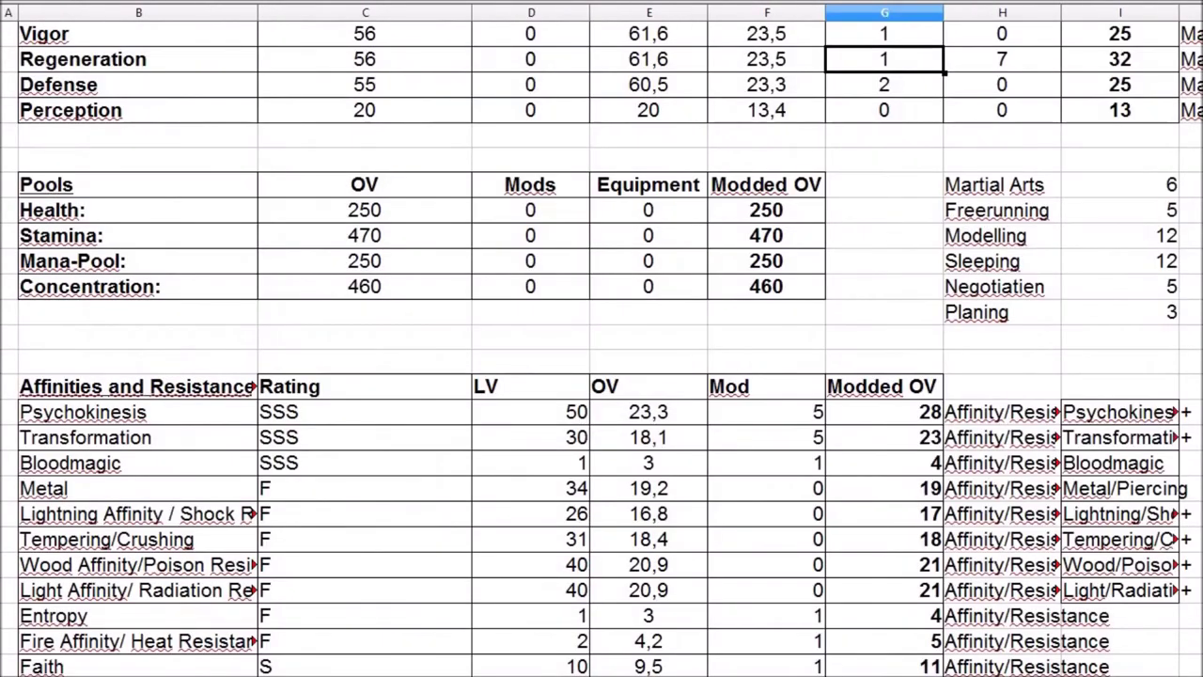
{"action": "scroll", "coordinate": [602, 376], "scroll_direction": "up", "scroll_amount": 4}
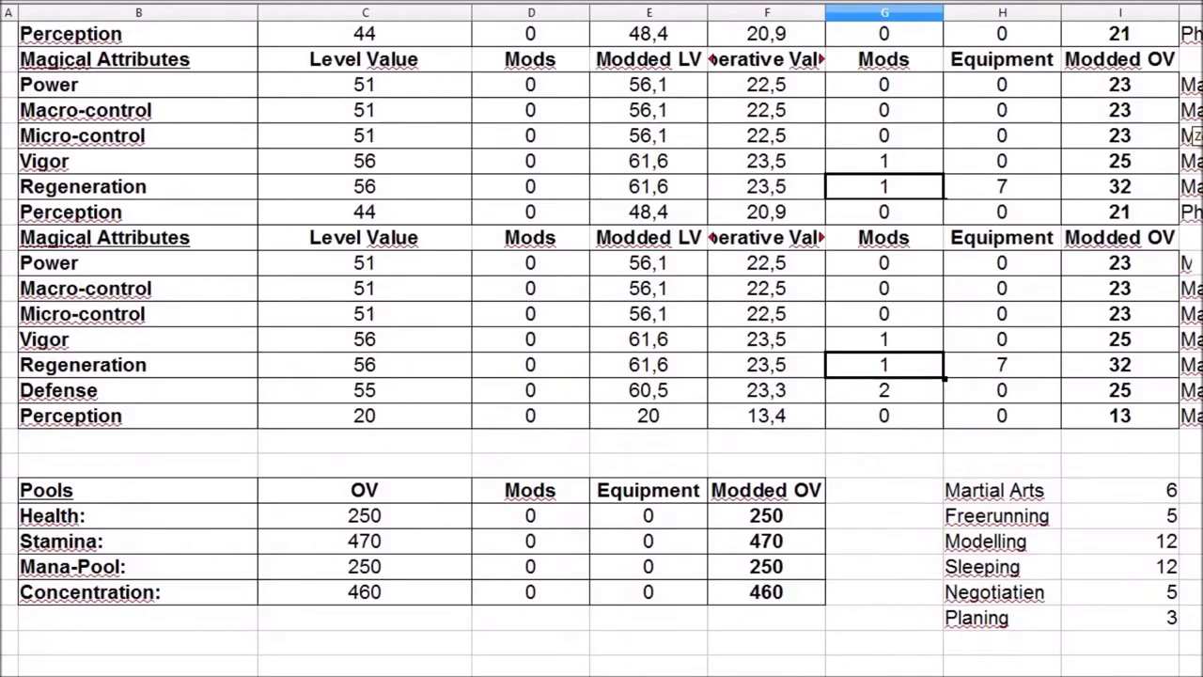
{"action": "scroll", "coordinate": [601, 376], "scroll_direction": "down", "scroll_amount": 3}
{"action": "scroll", "coordinate": [601, 375], "scroll_direction": "up", "scroll_amount": 2}
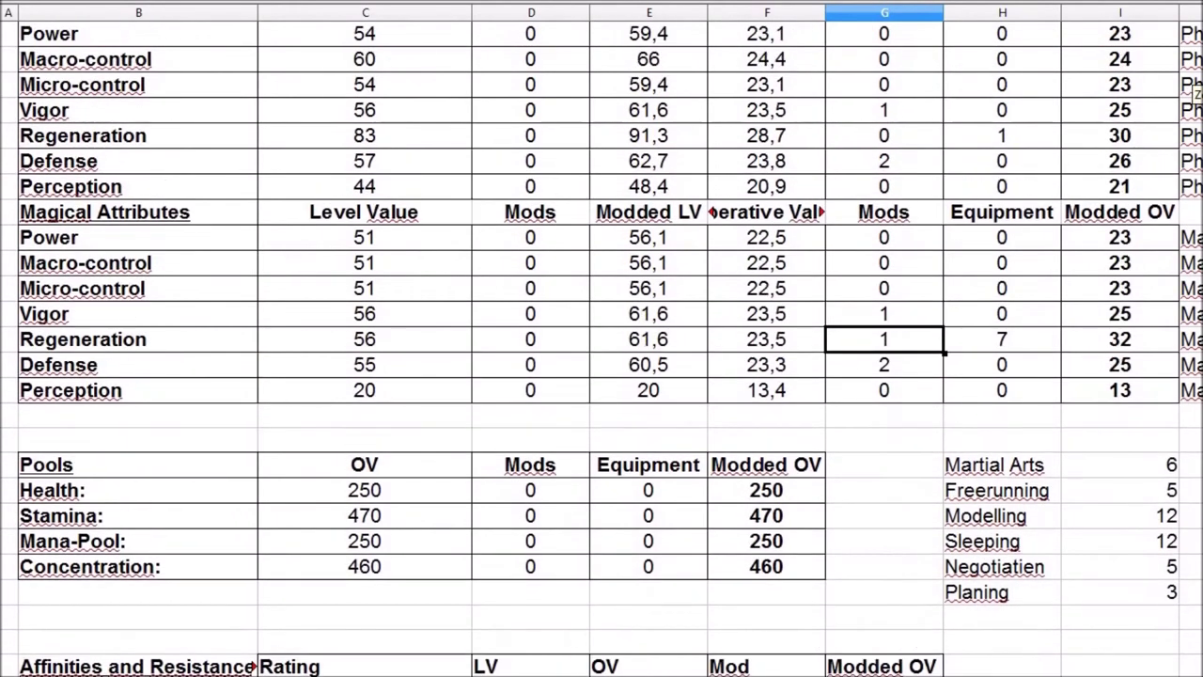
{"action": "scroll", "coordinate": [601, 376], "scroll_direction": "down", "scroll_amount": 20}
{"action": "scroll", "coordinate": [602, 376], "scroll_direction": "up", "scroll_amount": 20}
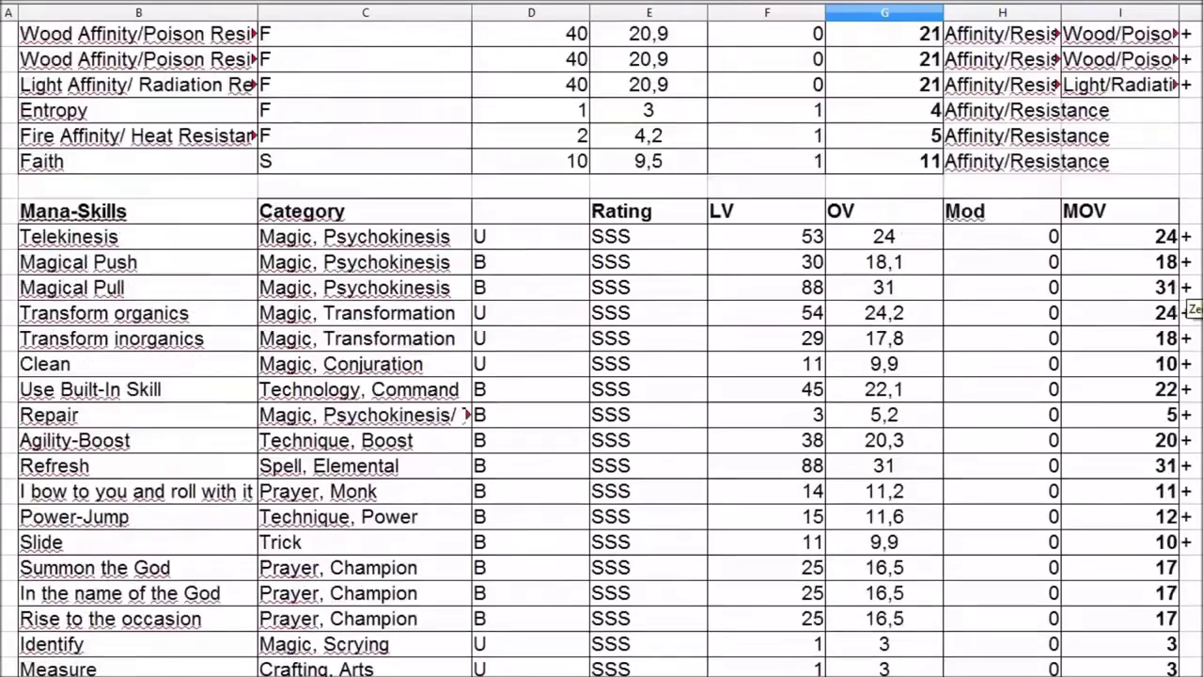
{"action": "scroll", "coordinate": [601, 376], "scroll_direction": "up", "scroll_amount": 4}
{"action": "scroll", "coordinate": [602, 376], "scroll_direction": "down", "scroll_amount": 8}
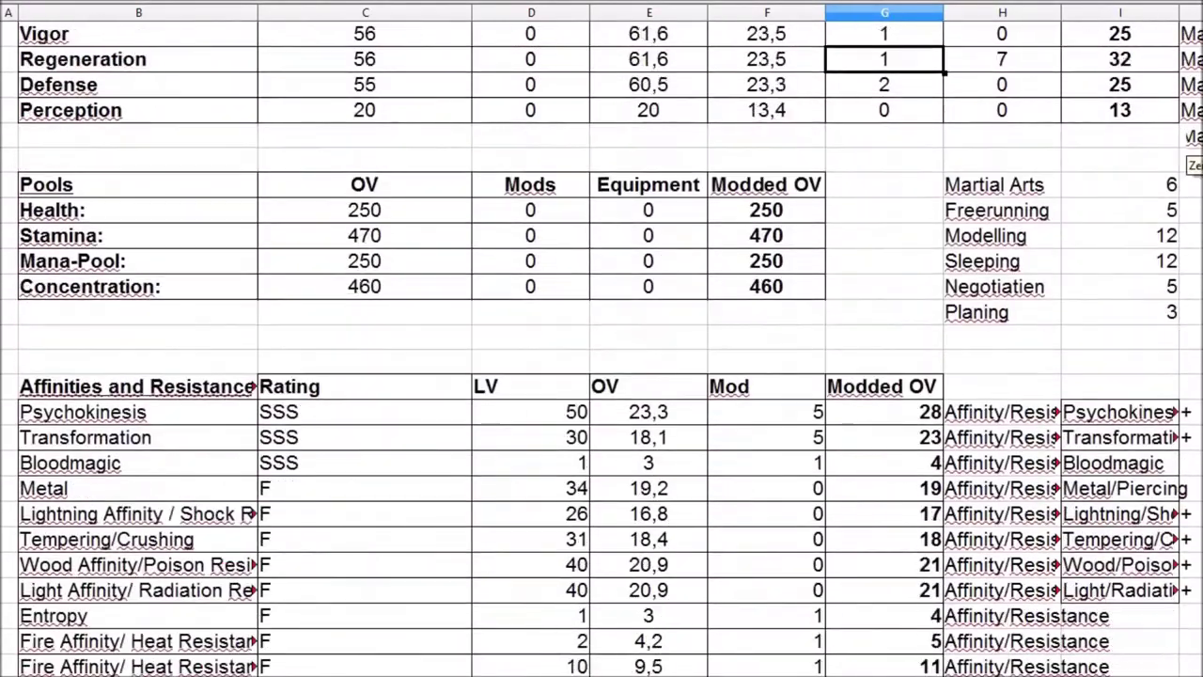
{"action": "scroll", "coordinate": [139, 583], "scroll_direction": "down", "scroll_amount": 6}
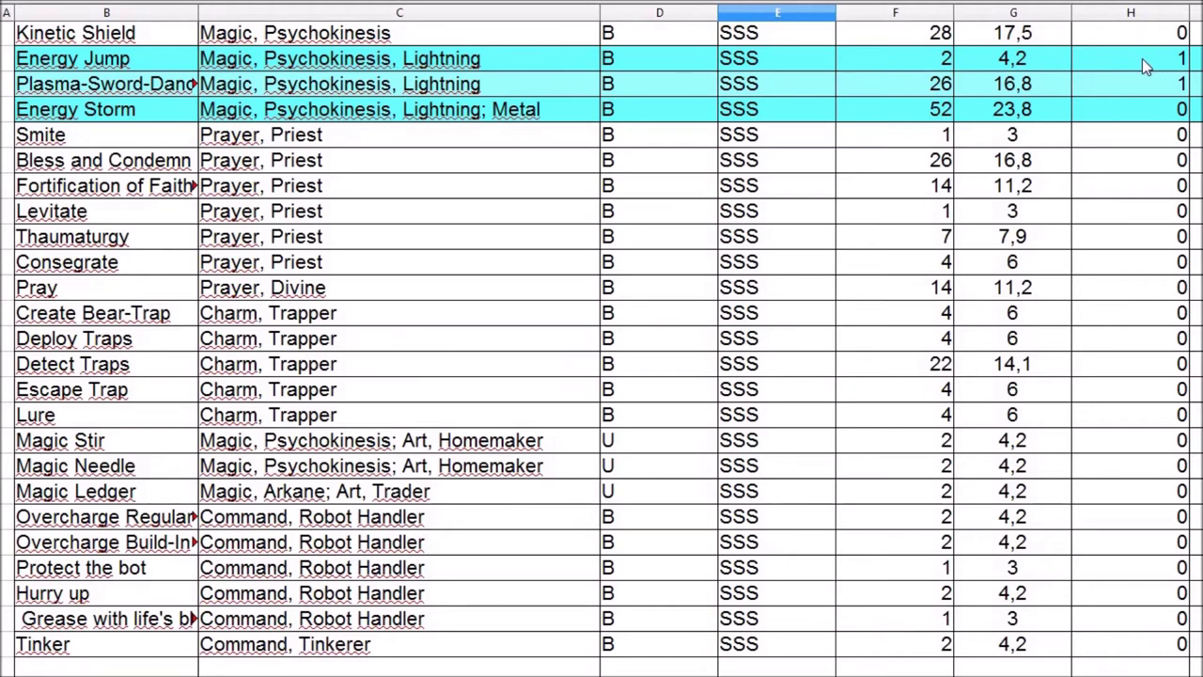
{"action": "left_click_drag", "start_coordinate": [1145, 61], "coordinate": [1187, 594]}
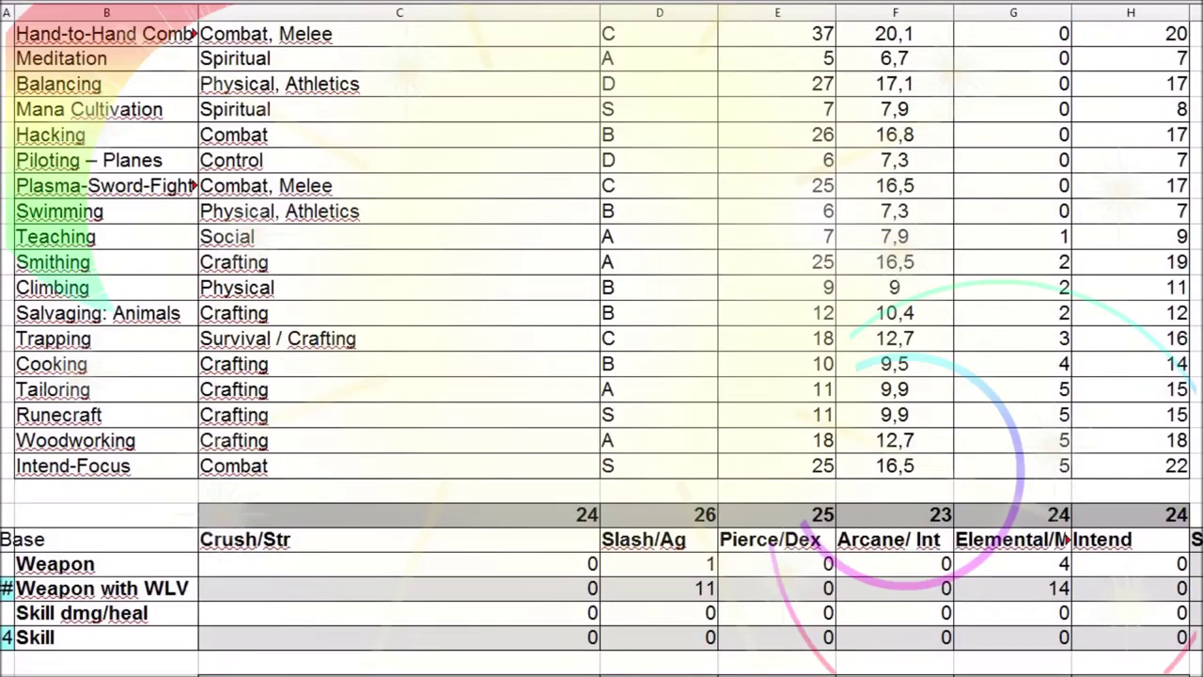